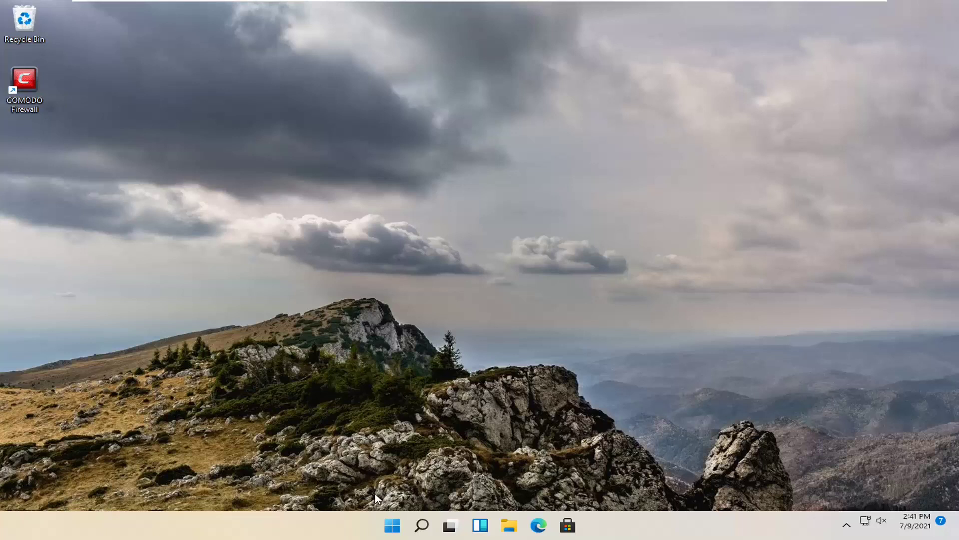
Search Windows for 'control panel' and launch the Control Panel best match
left_click(422, 526)
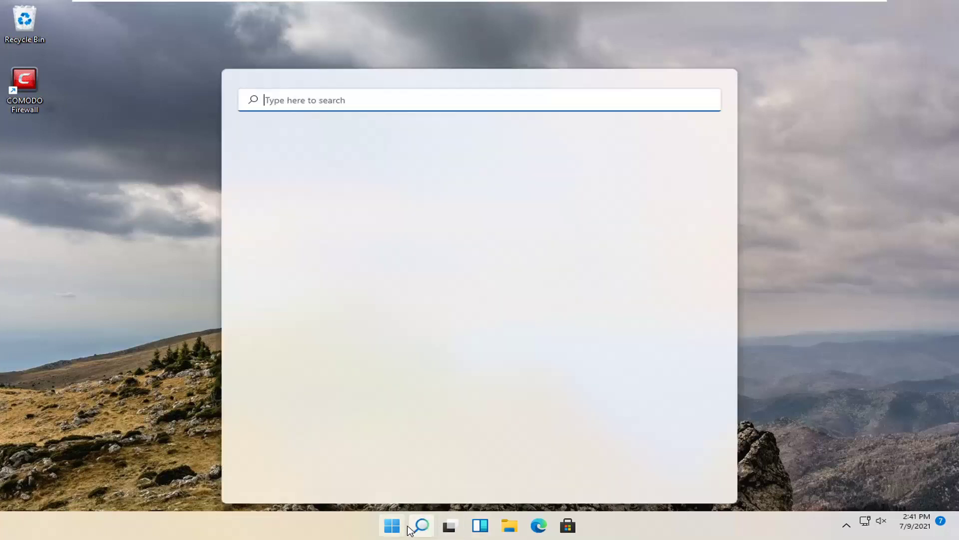
type("control")
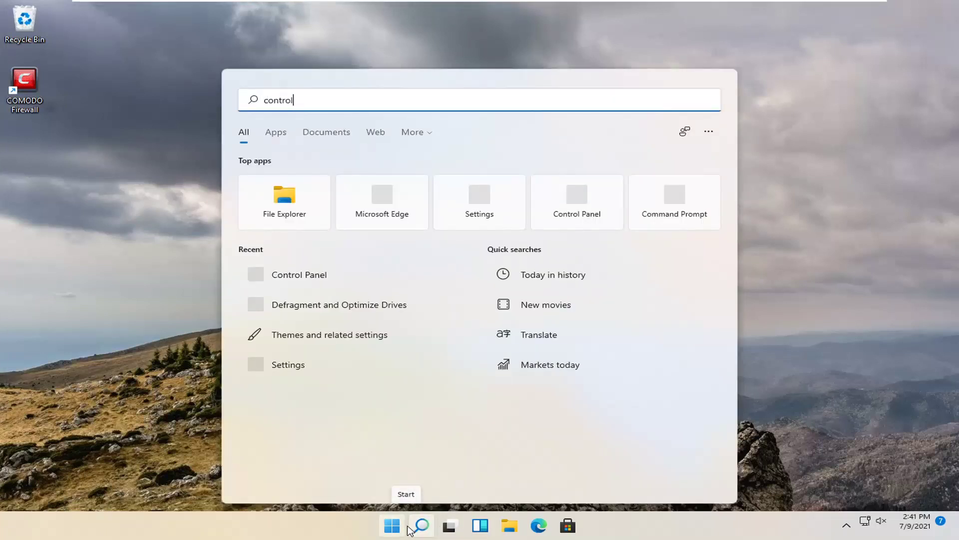
type(" panel")
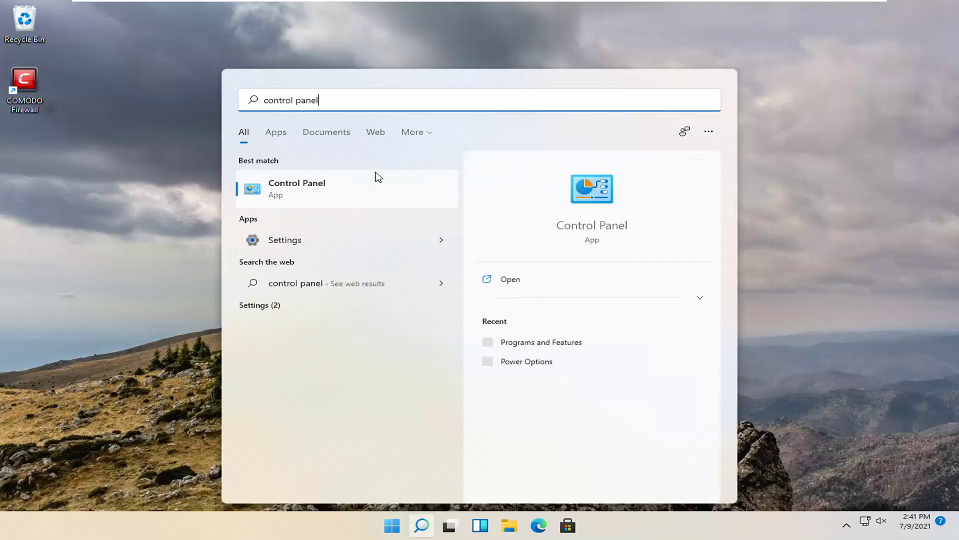
left_click(323, 191)
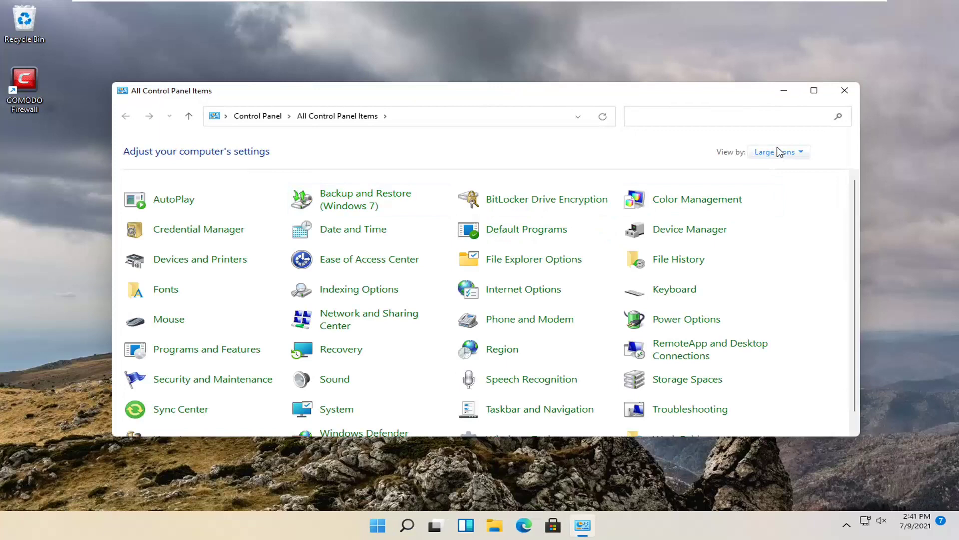
Keep Large icons view, open Programs and Features, and select COMODO Firewall
left_click(776, 152)
left_click(794, 184)
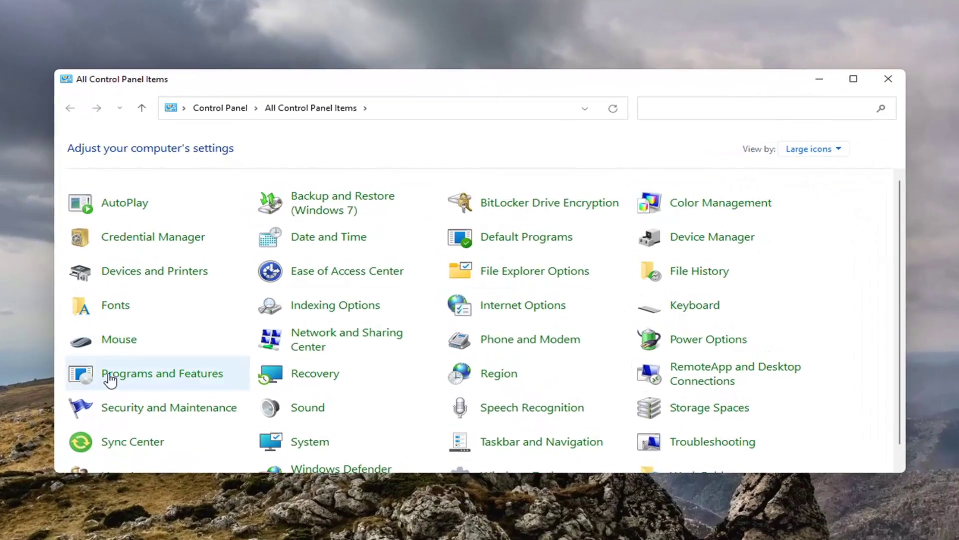
left_click(193, 378)
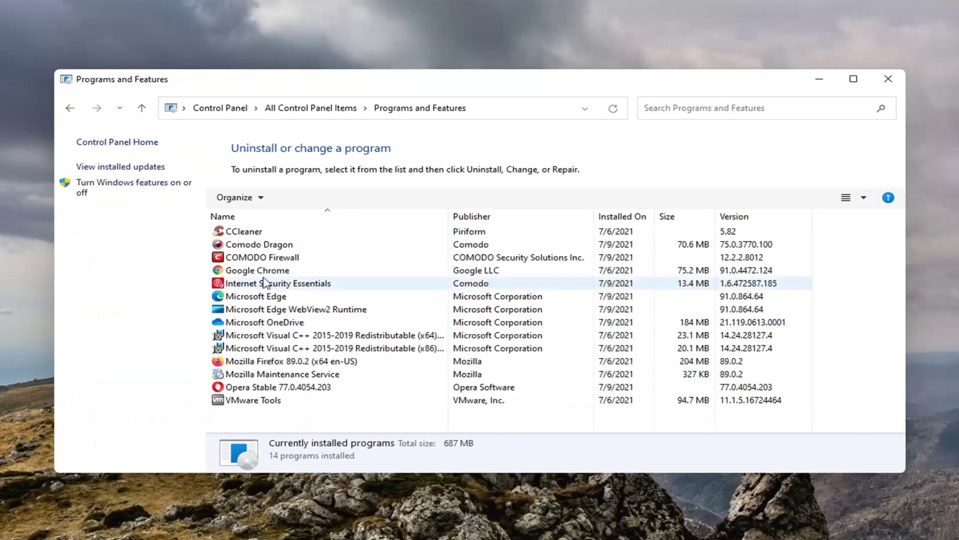
left_click(274, 259)
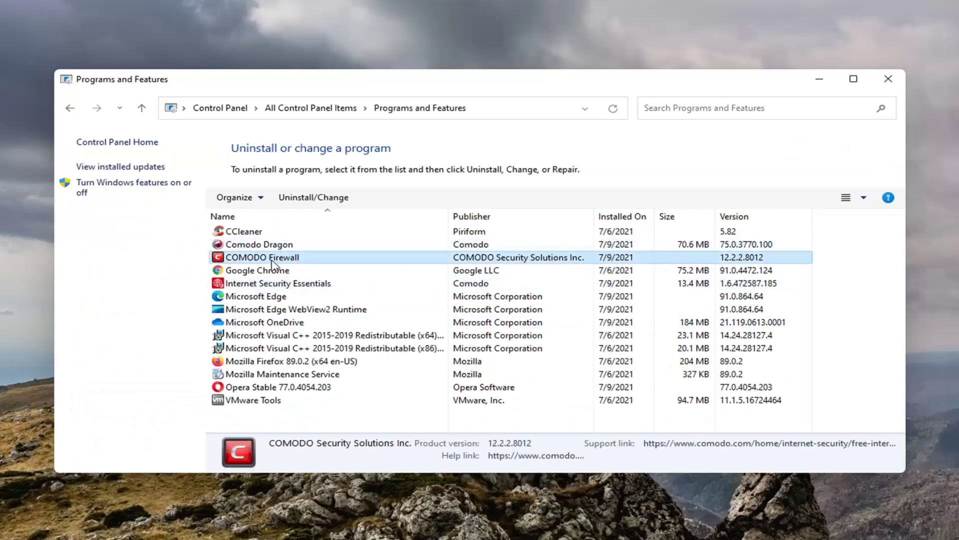
Start the COMODO Firewall uninstall, approve UAC, and choose permanent removal
left_click(308, 200)
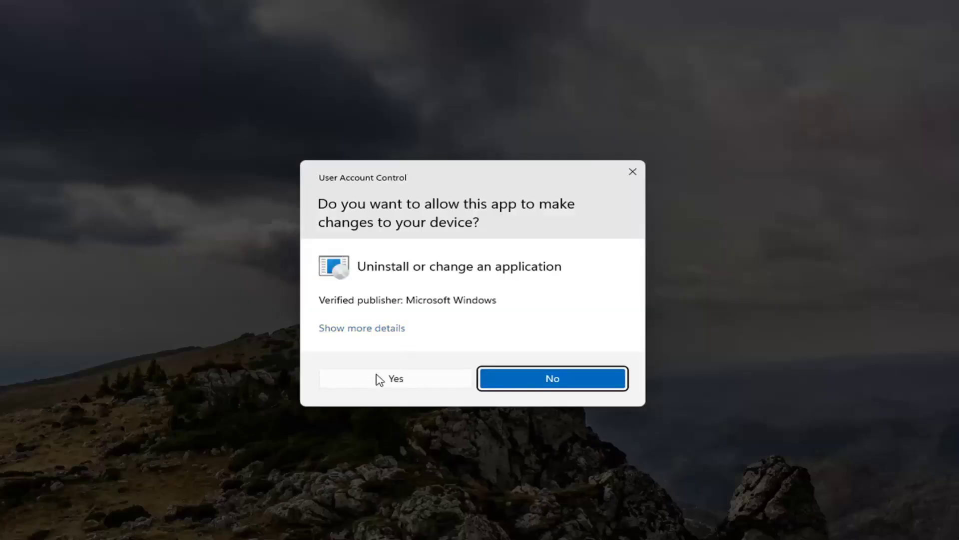
left_click(381, 384)
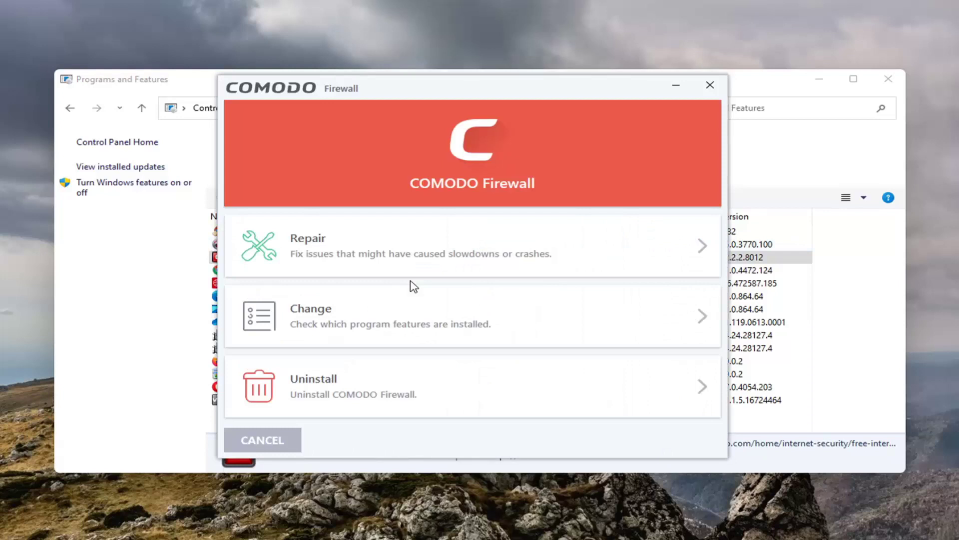
left_click(329, 397)
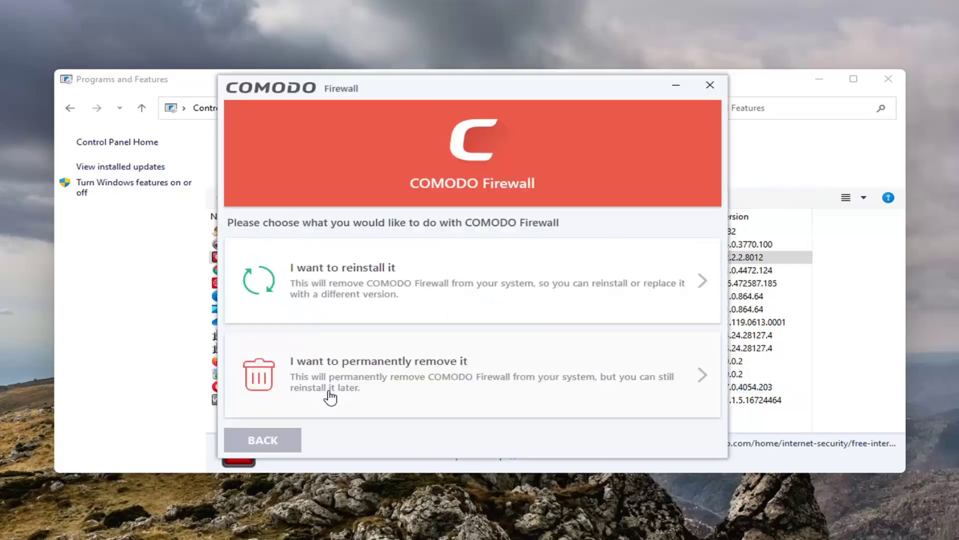
left_click(422, 377)
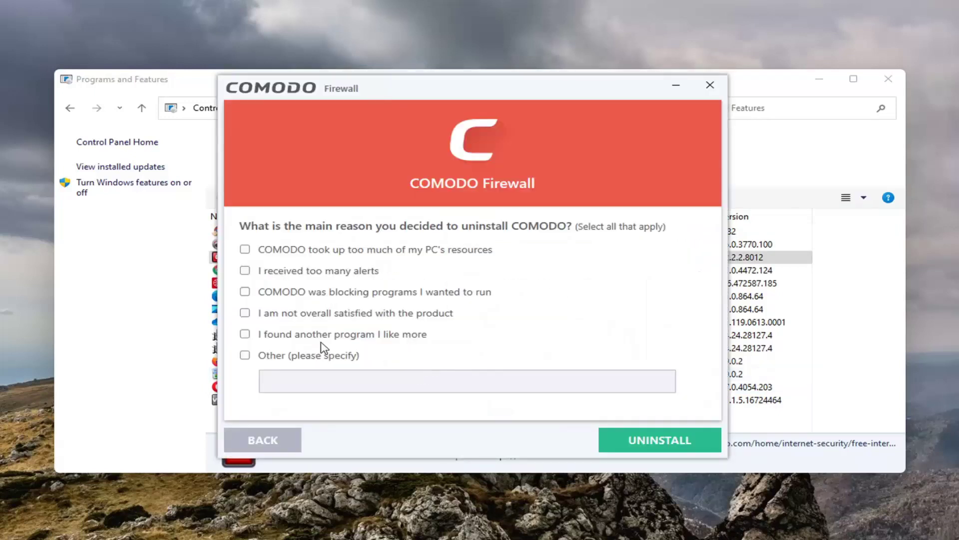
Tick 'Other (please specify)' as the reason and run the COMODO Firewall uninstall
left_click(274, 356)
left_click(659, 439)
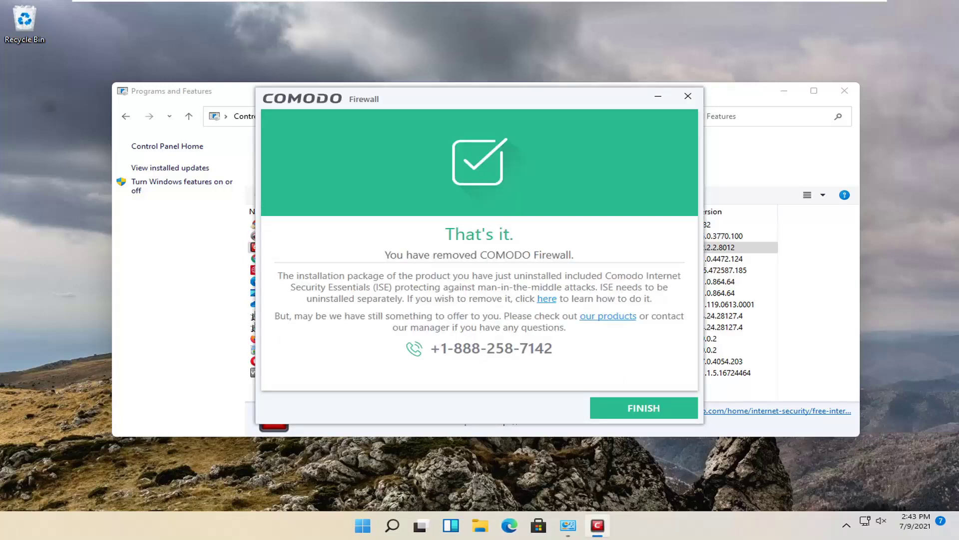
Finish the COMODO Firewall uninstaller and accept the restart prompt
left_click(612, 411)
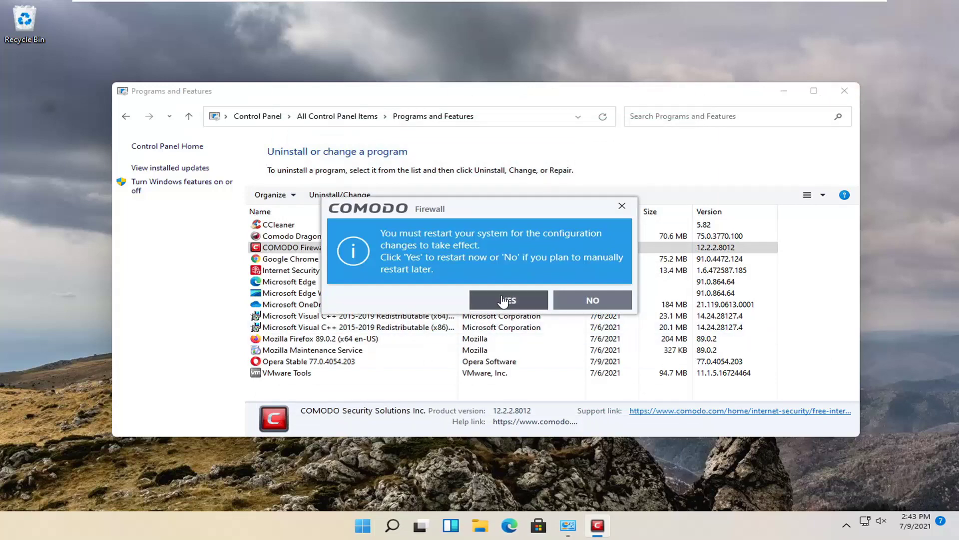
left_click(504, 301)
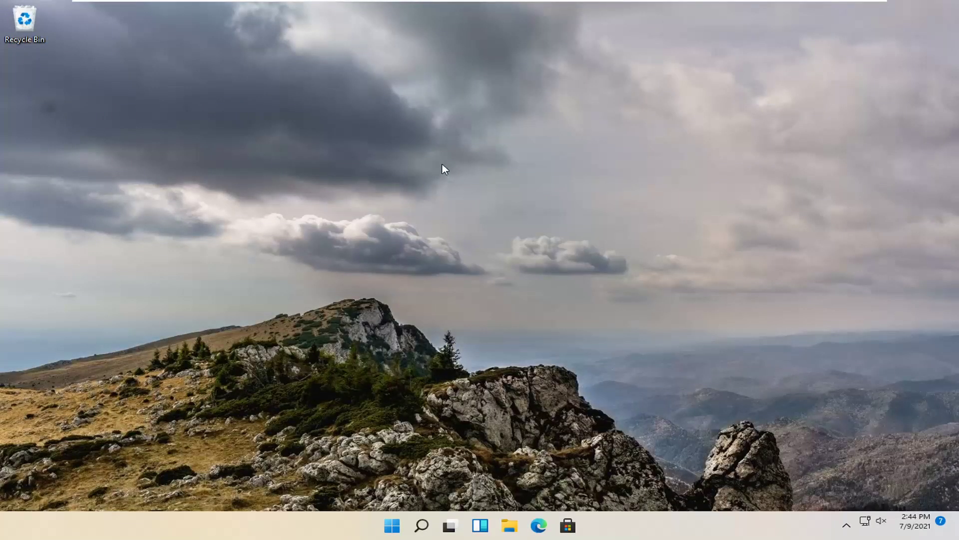
Reopen Control Panel by searching Windows for 'control panel'
left_click(422, 525)
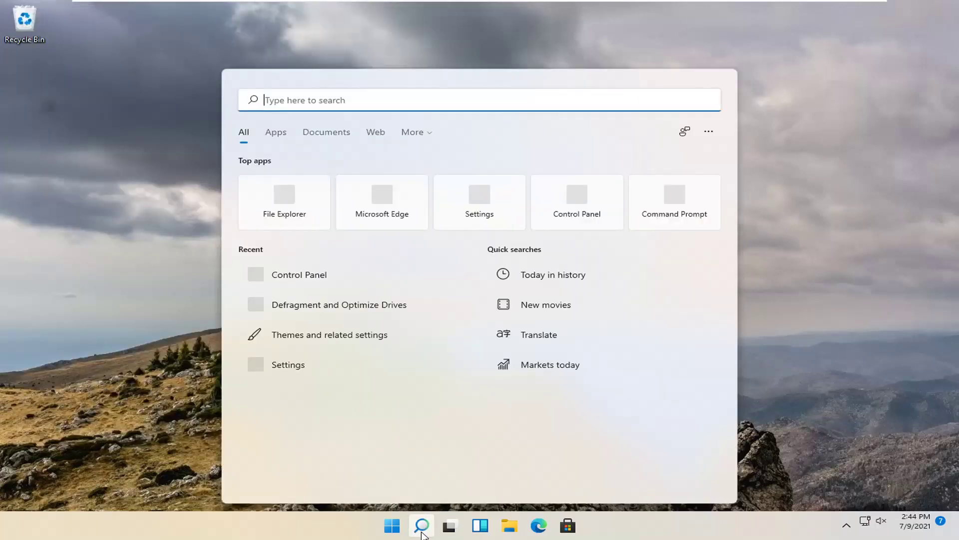
type("control panel")
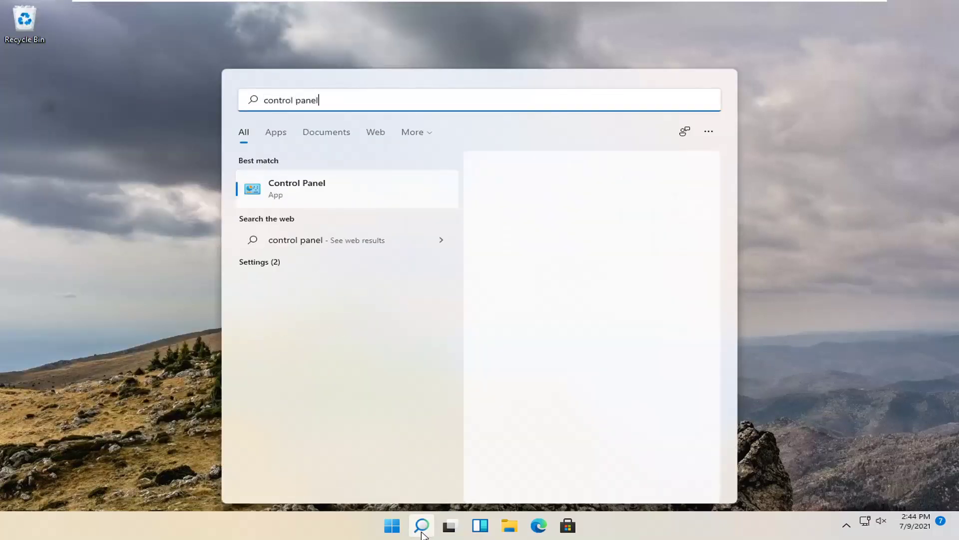
left_click(369, 188)
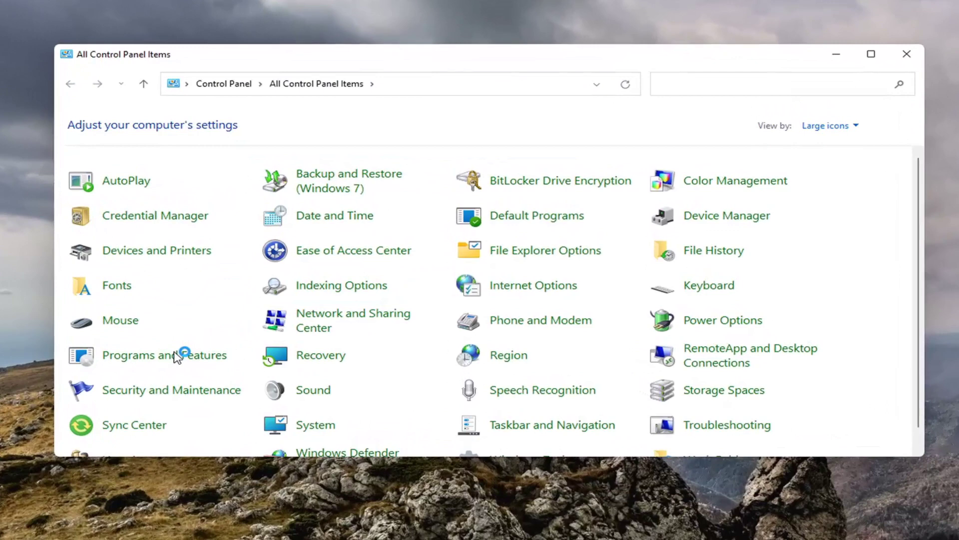
In Programs and Features, select Comodo Dragon and launch its uninstaller
left_click(214, 350)
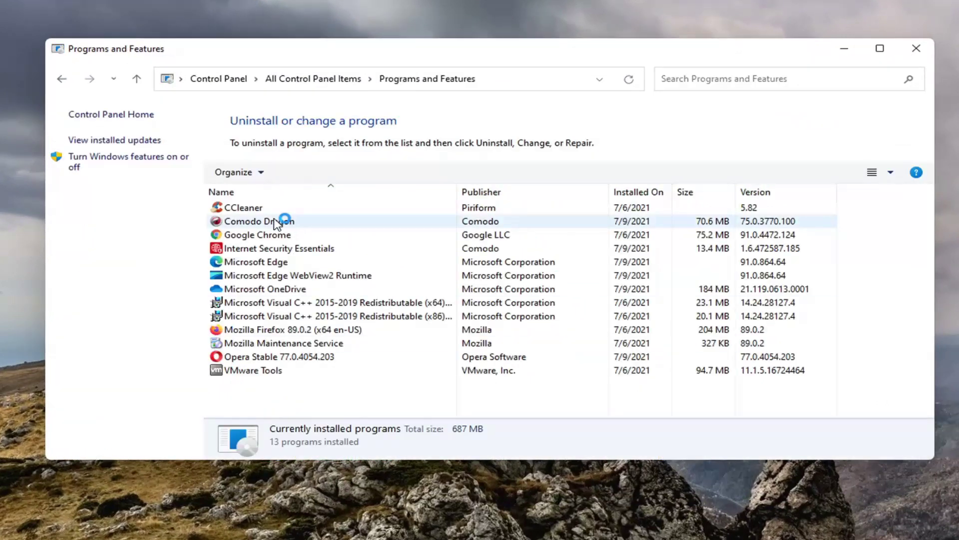
left_click(276, 222)
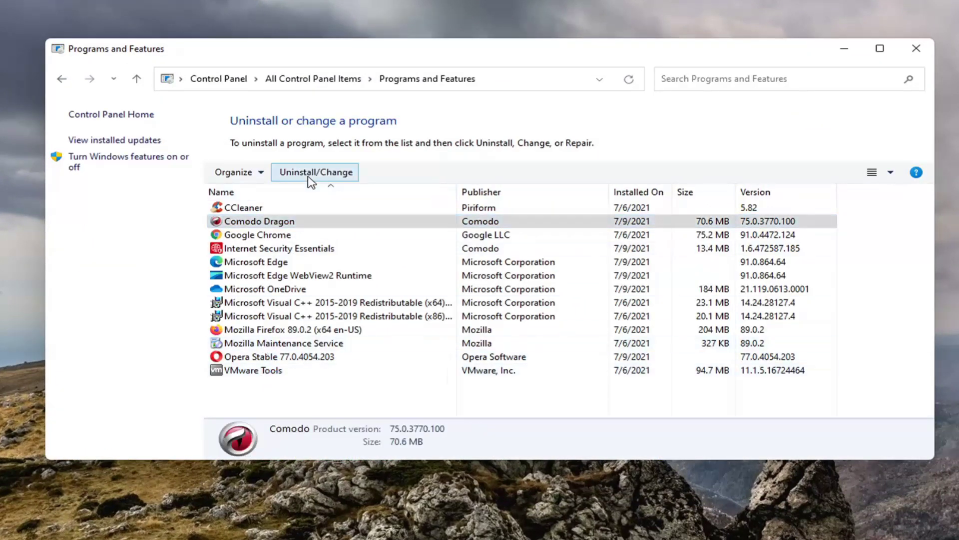
left_click(312, 173)
Uninstall Comodo Dragon 75.0.3770.100 with 'It crashes a lot' as the reason
left_click(424, 361)
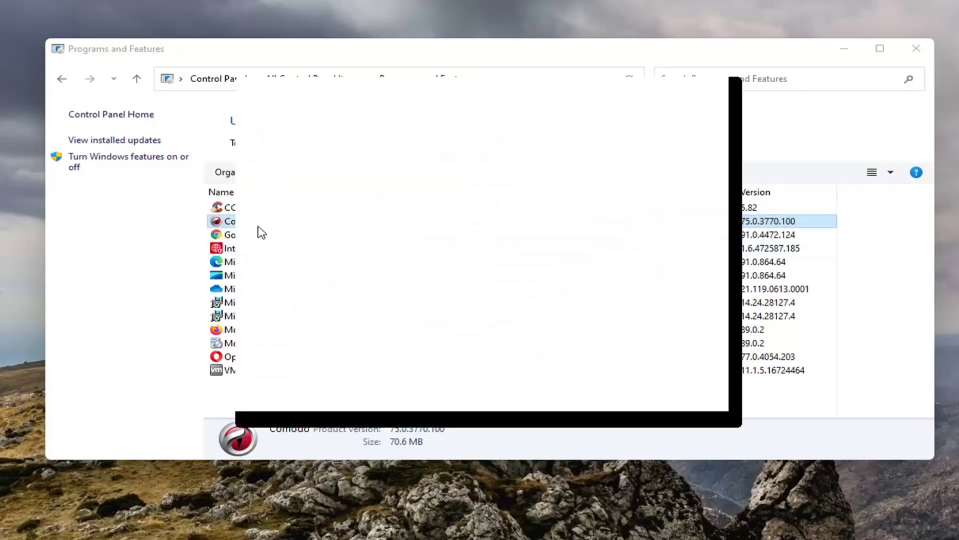
left_click(294, 309)
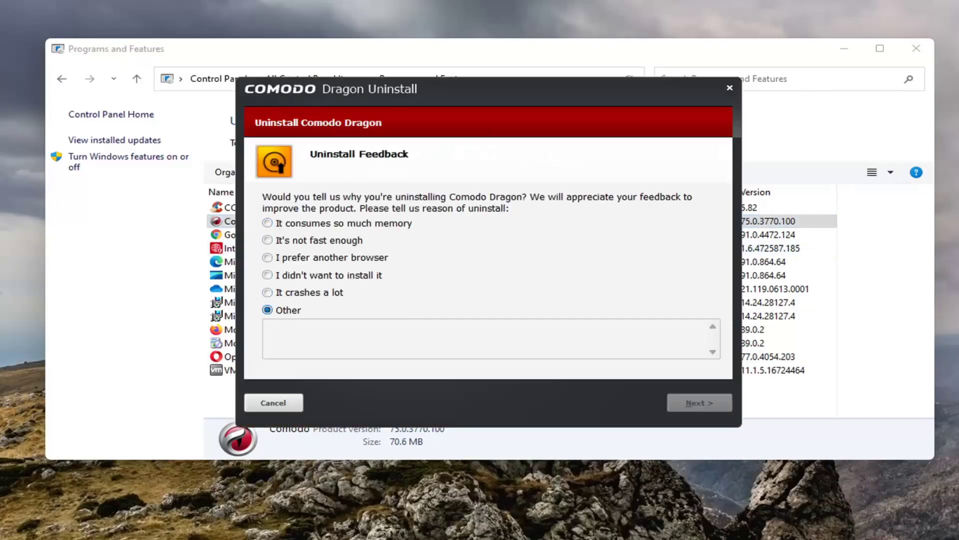
left_click(716, 408)
left_click(589, 310)
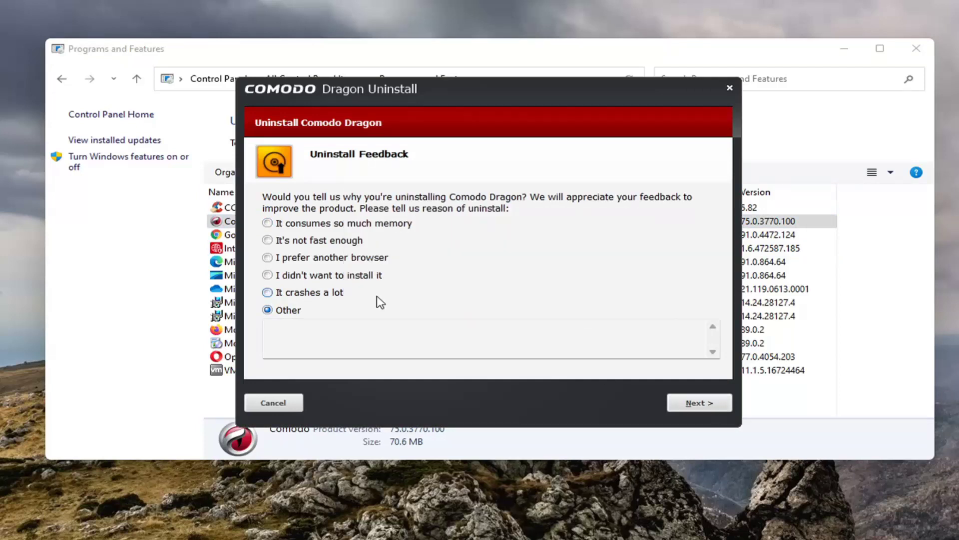
left_click(321, 292)
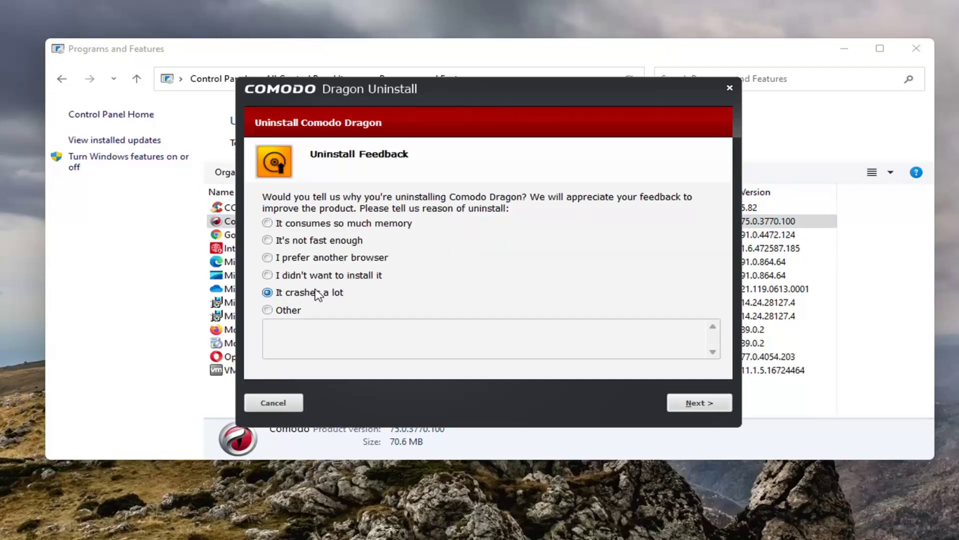
left_click(690, 401)
left_click(690, 402)
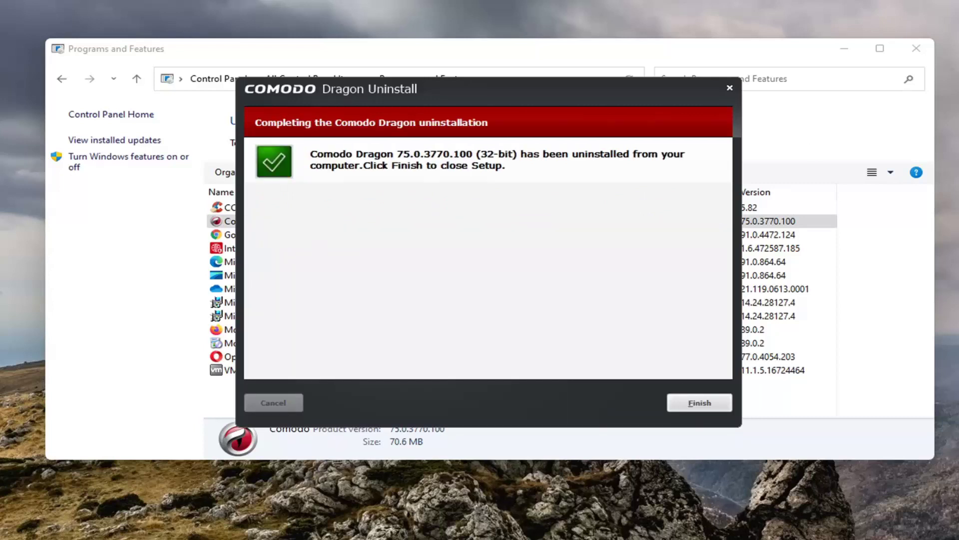
left_click(706, 407)
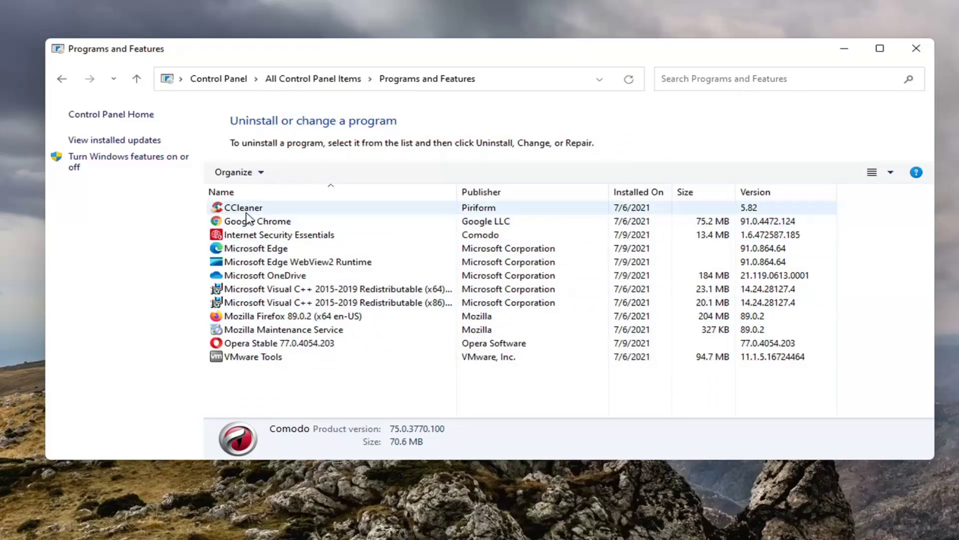
Select Internet Security Essentials, choose Uninstall, and decline to provide feedback
left_click(255, 238)
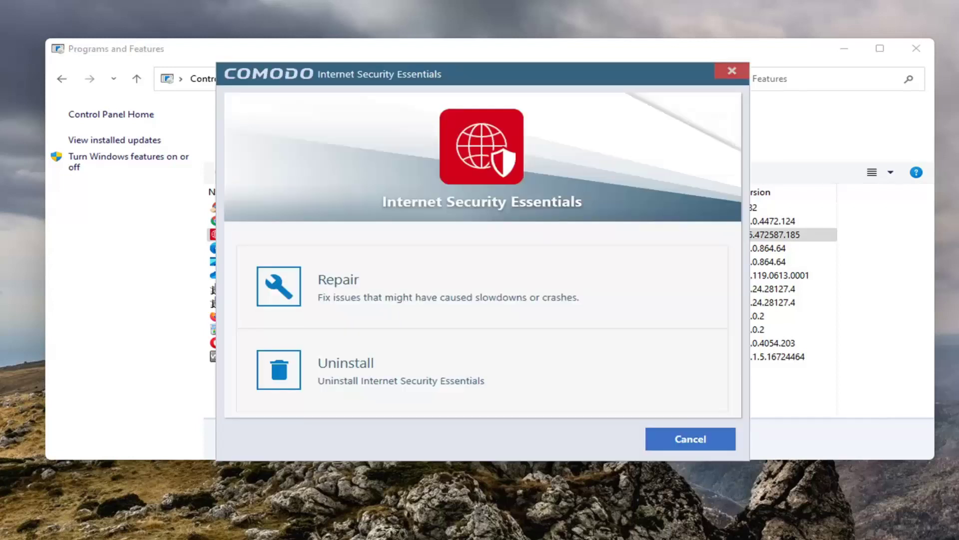
left_click(402, 388)
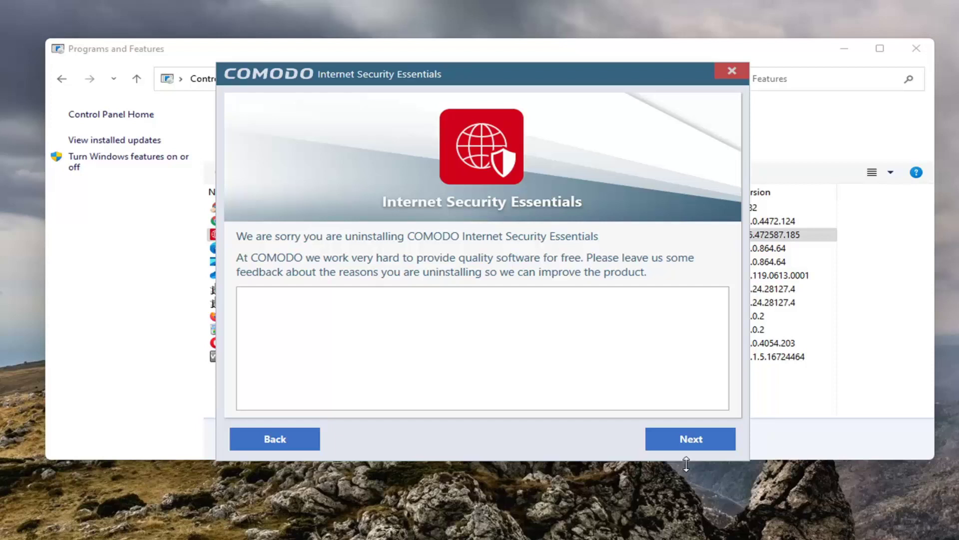
left_click(697, 442)
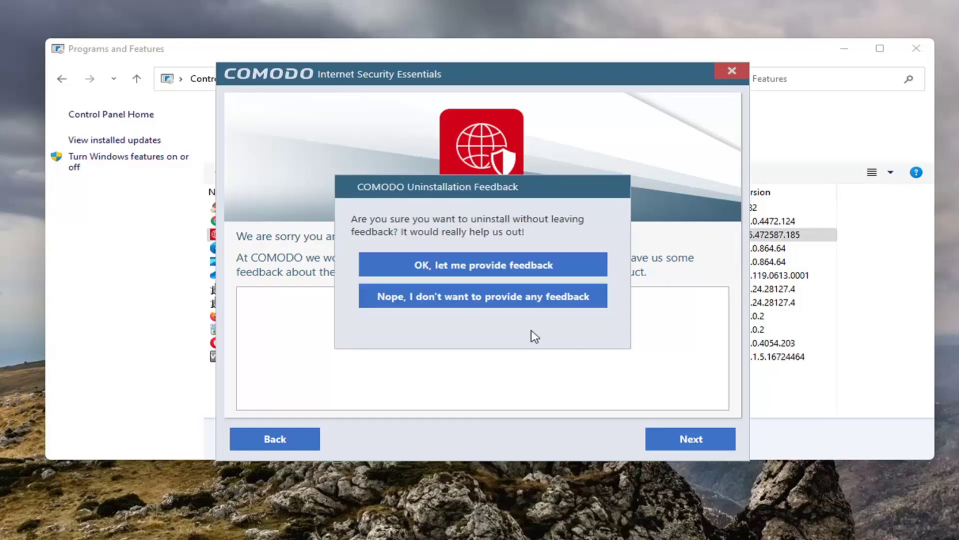
left_click(442, 304)
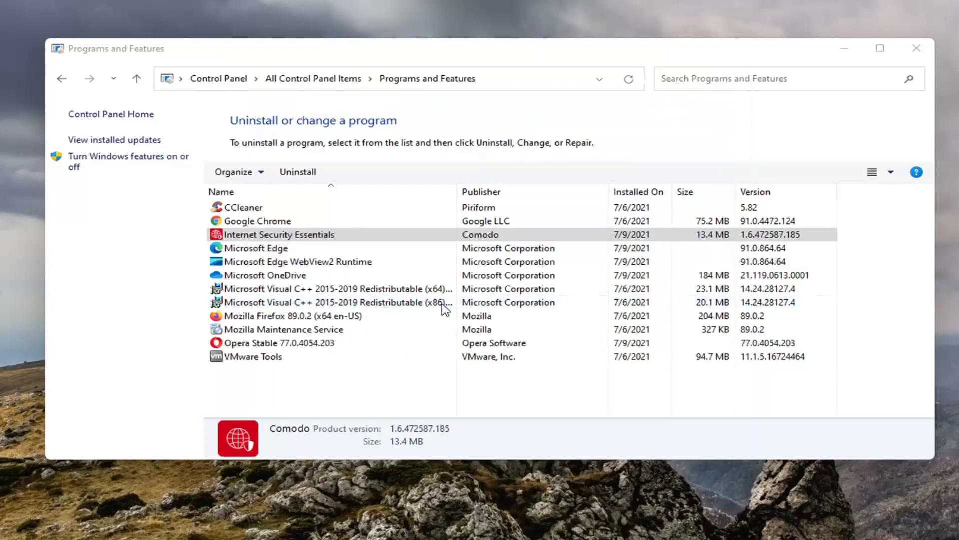